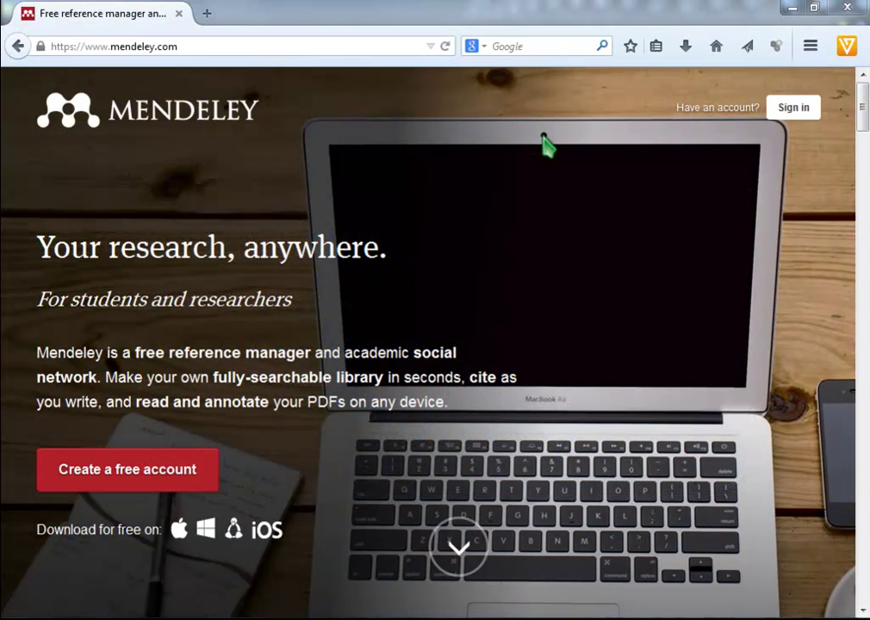
# Step: Sign in to the Mendeley website account with email and password
pyautogui.click(793, 107)
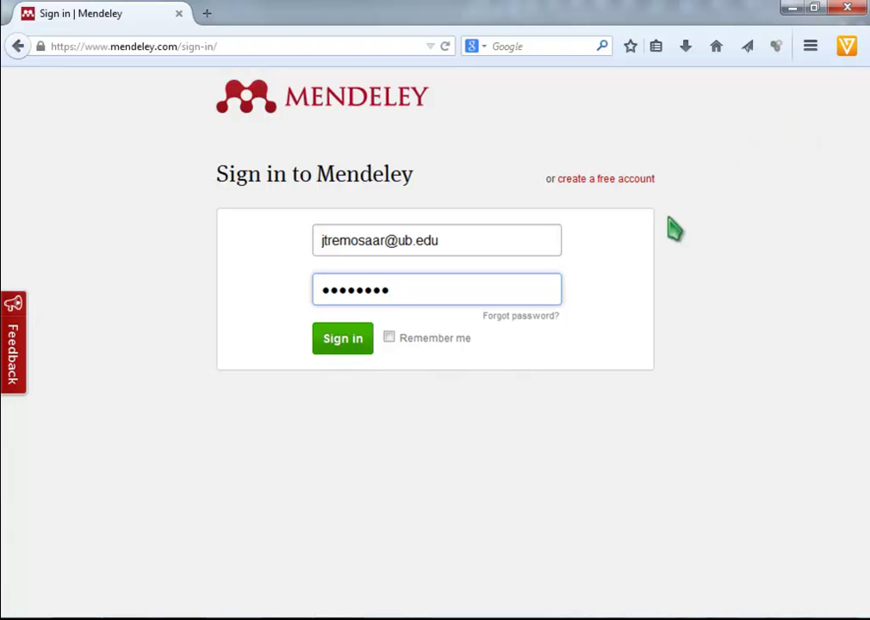
pyautogui.click(343, 345)
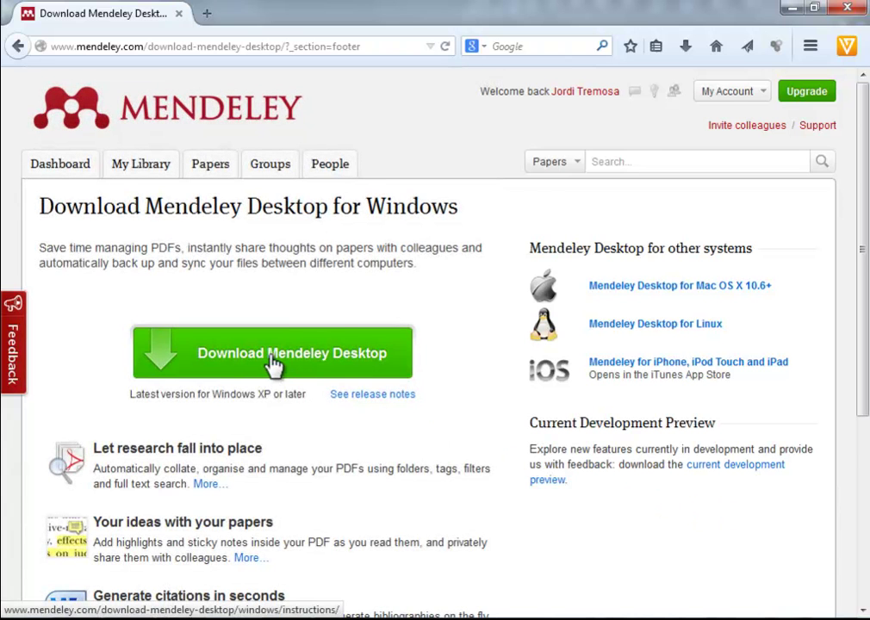
# Step: Save the Mendeley Desktop 1.13.3 Windows installer and open its downloads folder
pyautogui.click(274, 362)
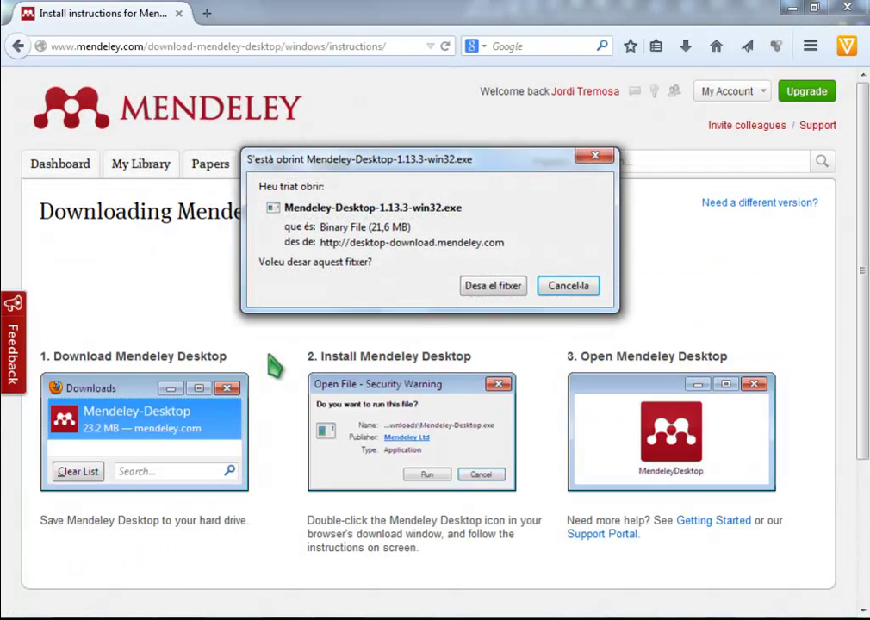
pyautogui.click(491, 286)
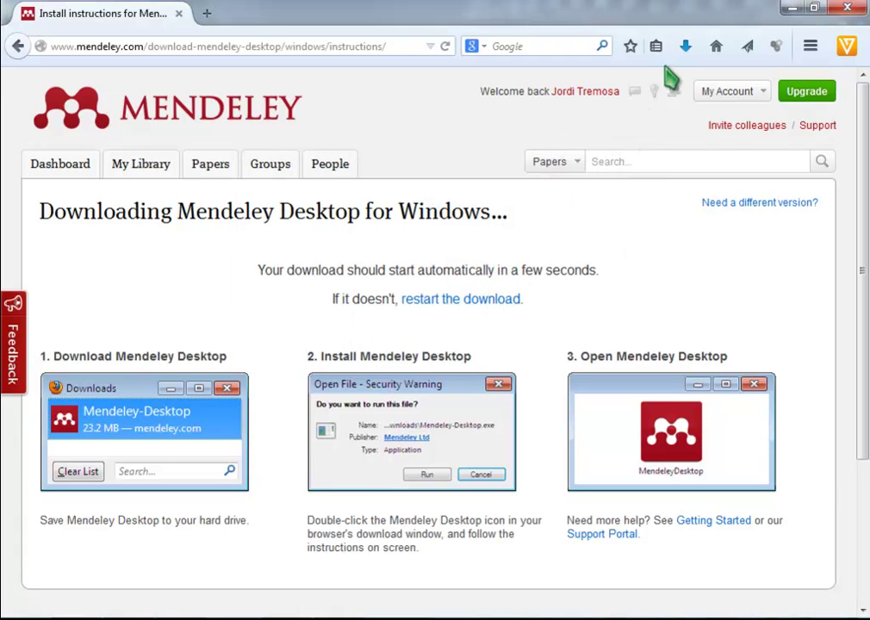
pyautogui.click(685, 46)
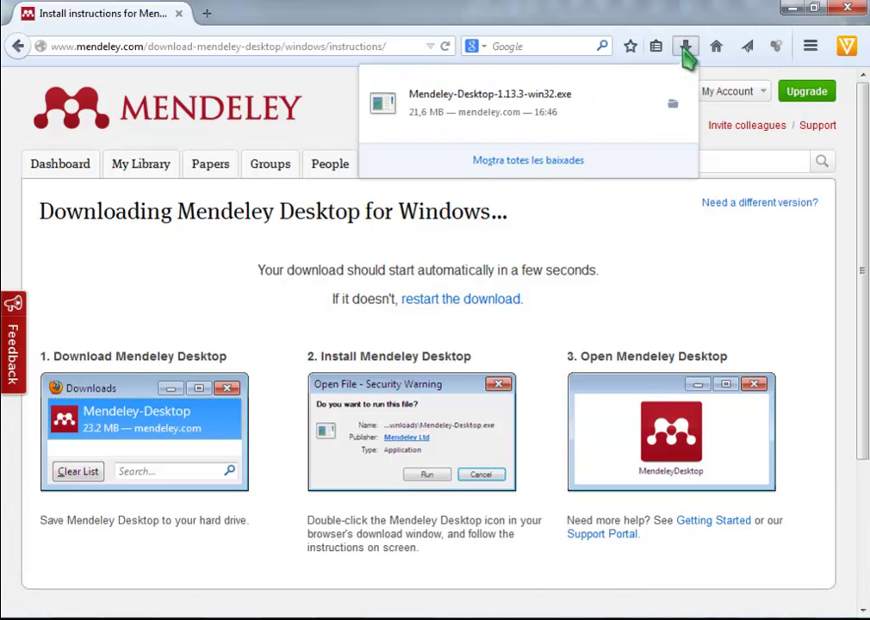
pyautogui.click(672, 109)
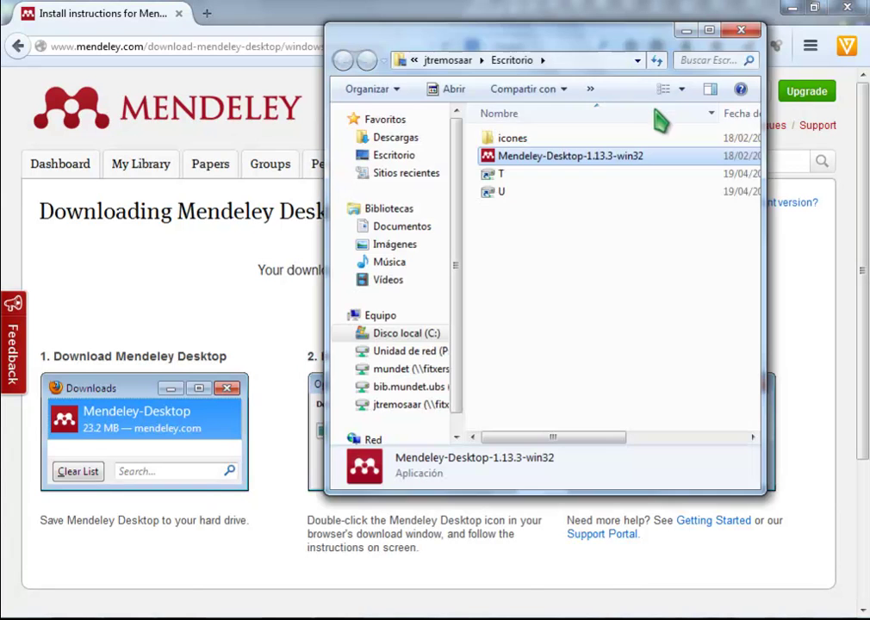
# Step: Run the installer, then sign in to Mendeley Desktop with Stay signed in unchecked
pyautogui.doubleClick(600, 159)
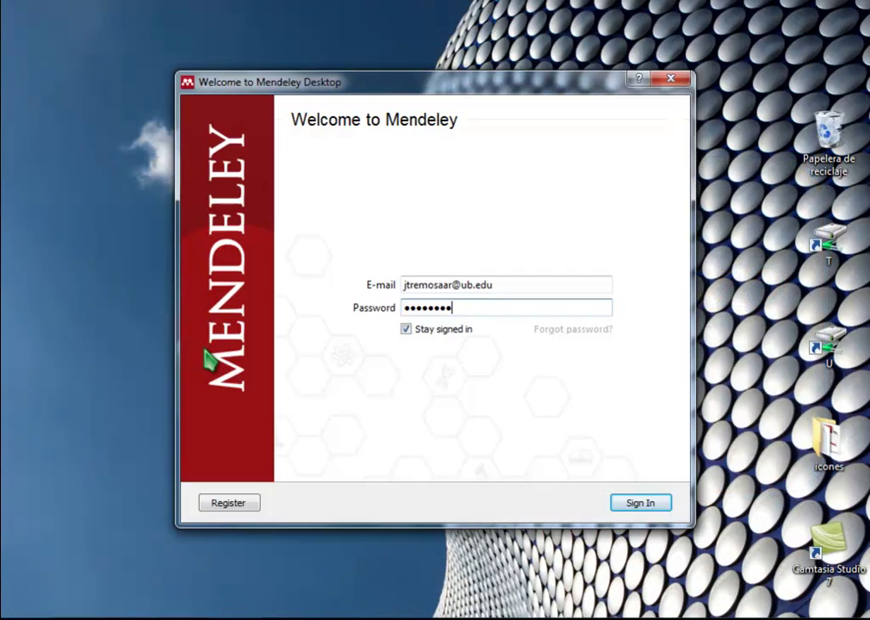
pyautogui.click(406, 329)
pyautogui.click(640, 502)
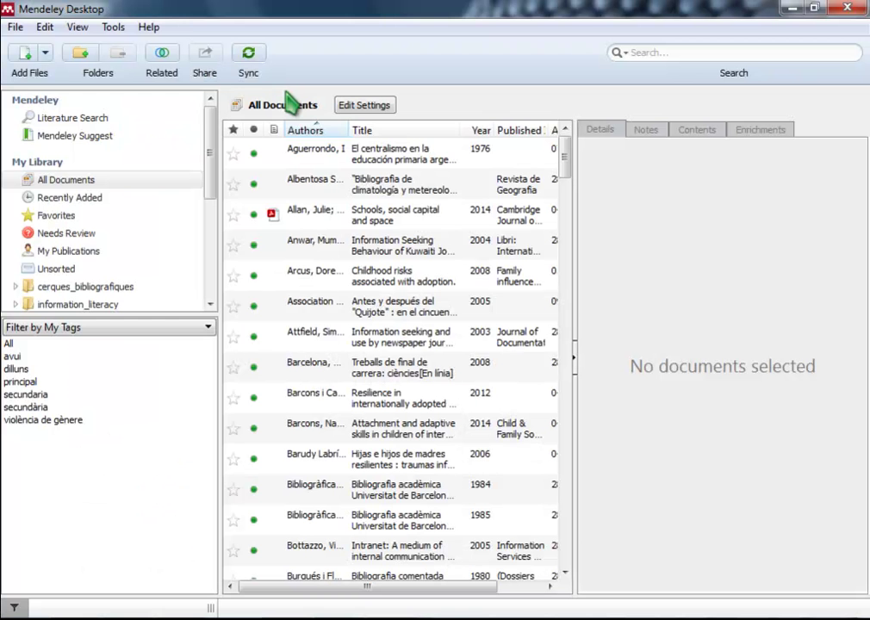
# Step: Add a 'grau de psicologia' library folder and an 'estadistica' subfolder inside it
pyautogui.click(93, 61)
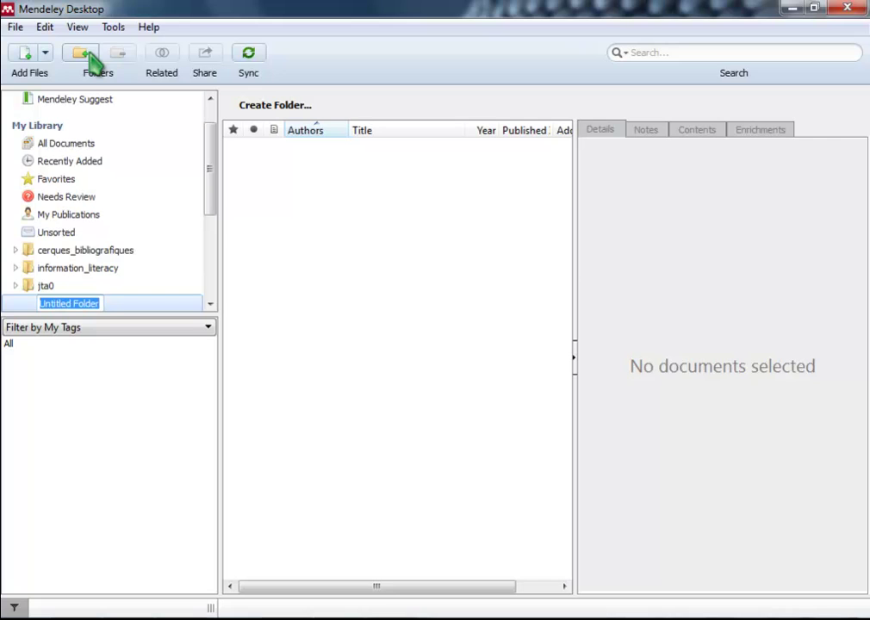
pyautogui.write('grau de psic')
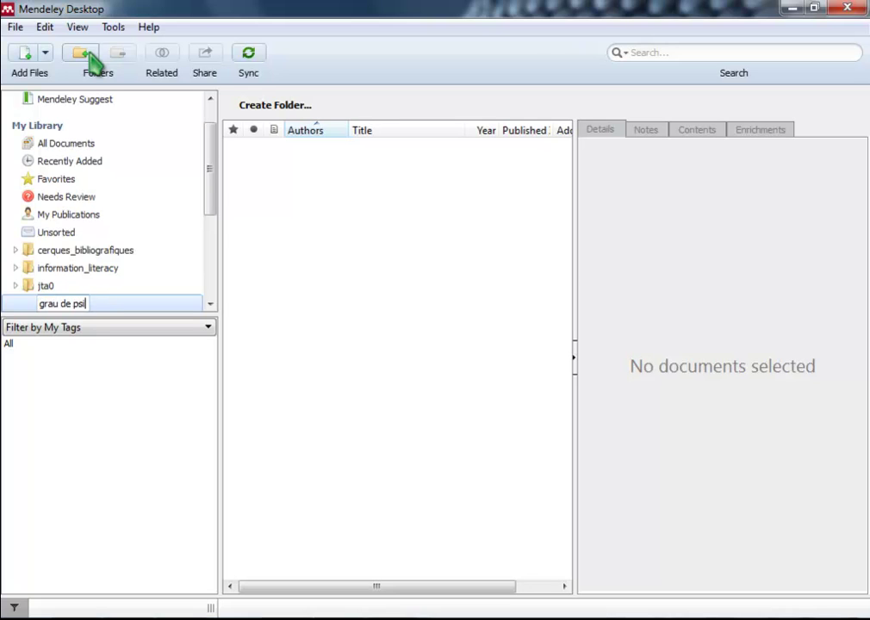
pyautogui.write('ologia')
pyautogui.press('Return')
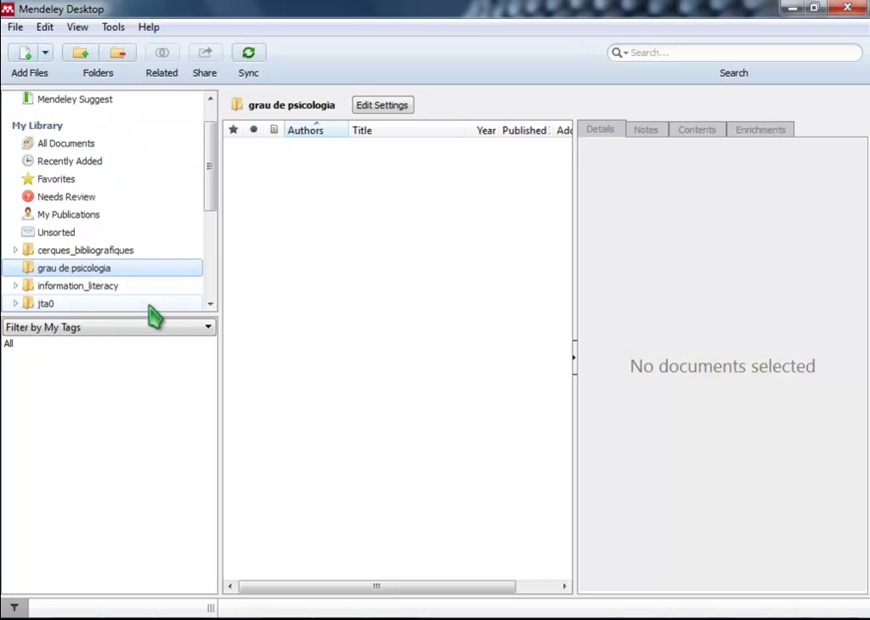
pyautogui.doubleClick(104, 267)
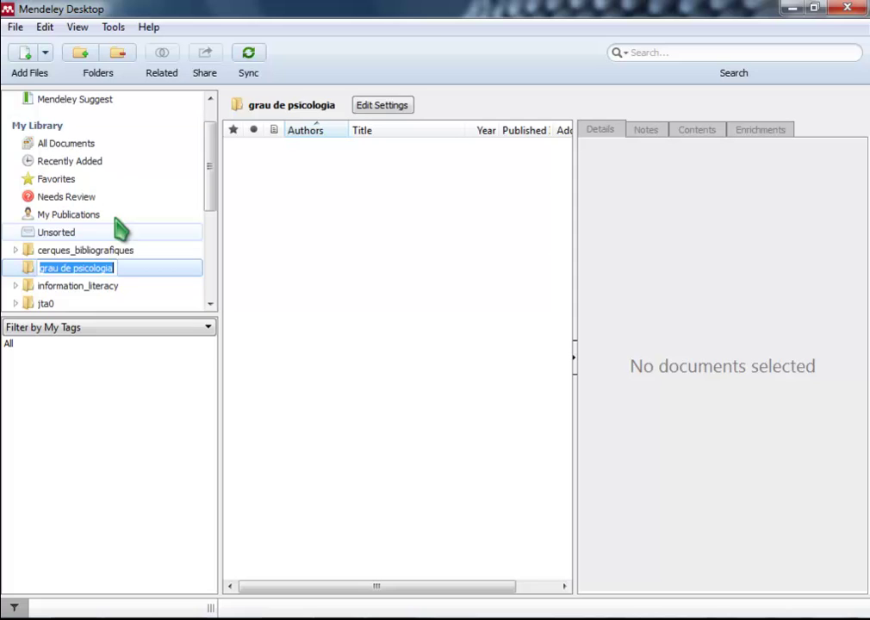
pyautogui.click(80, 55)
pyautogui.write('estadistica')
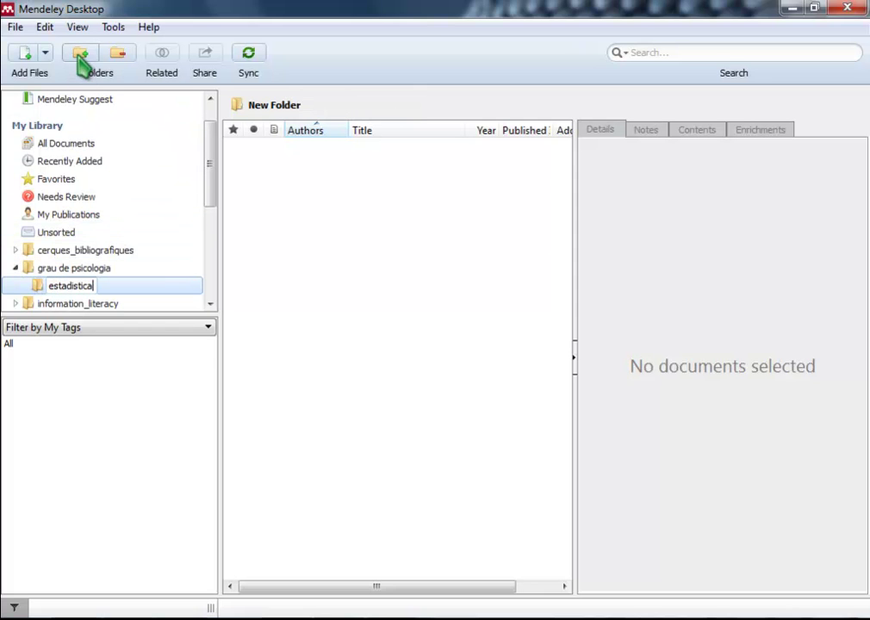
pyautogui.click(167, 287)
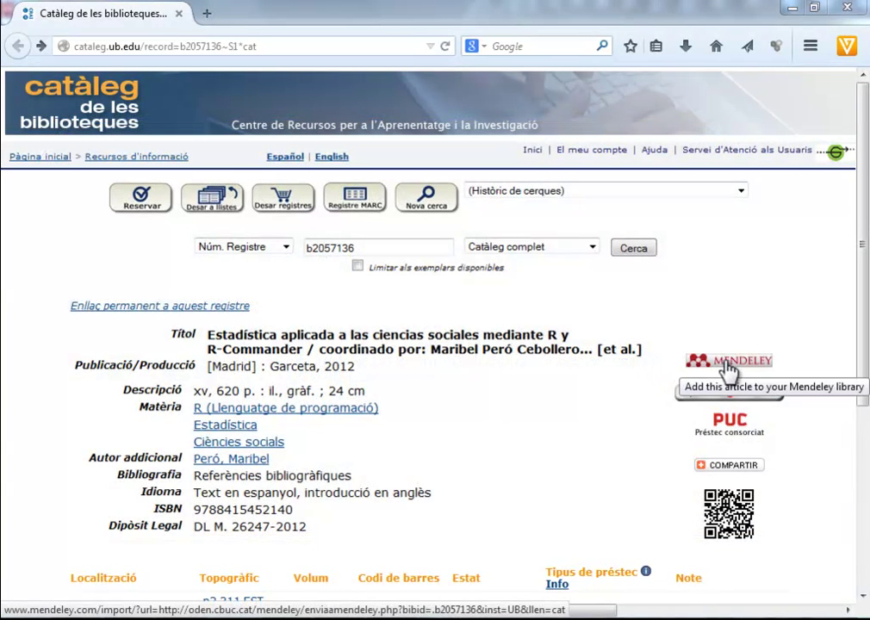
# Step: Save the UB catalogue book to '- estadistica' via Web Importer, then open it in Mendeley Desktop
pyautogui.click(729, 362)
pyautogui.click(255, 277)
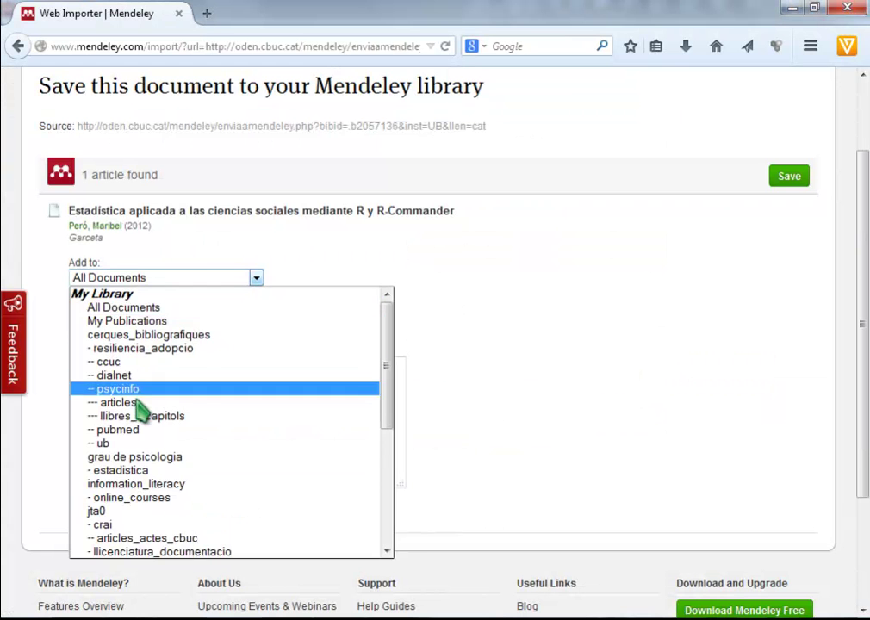
pyautogui.click(120, 470)
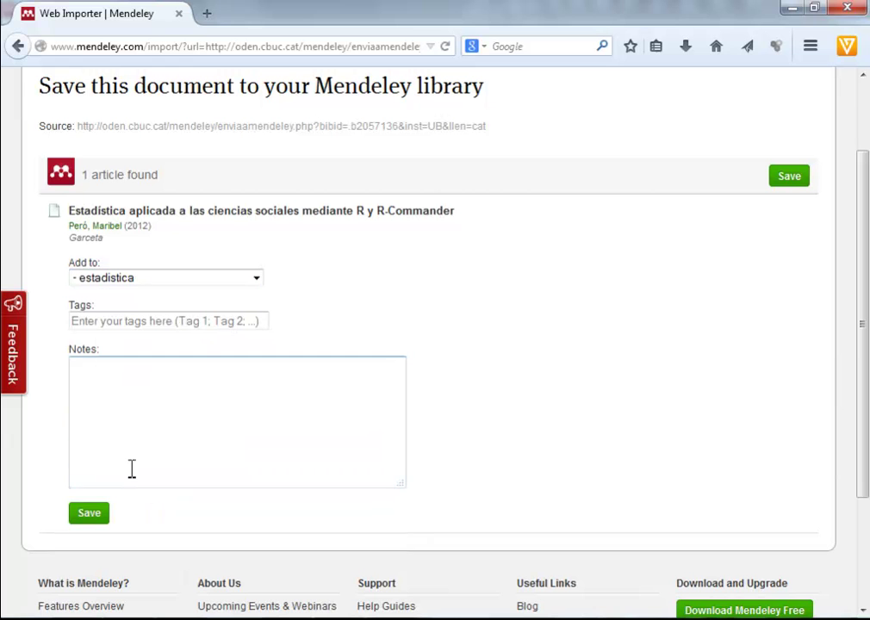
pyautogui.click(89, 514)
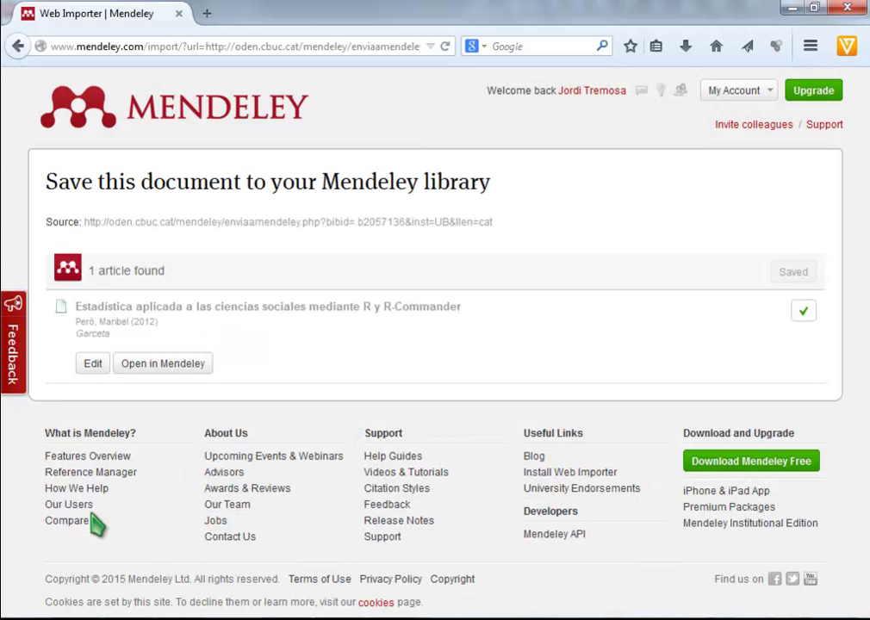
pyautogui.click(162, 371)
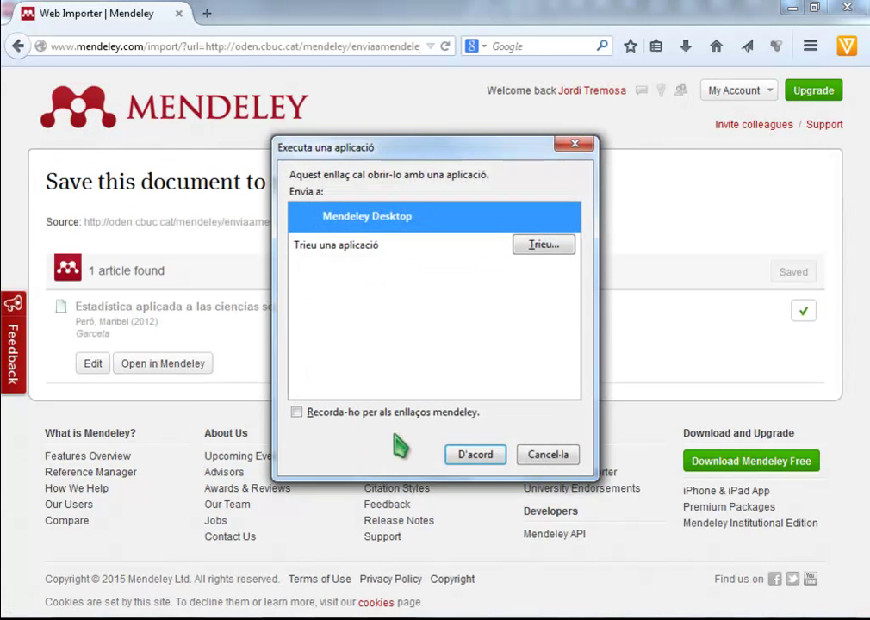
pyautogui.click(475, 454)
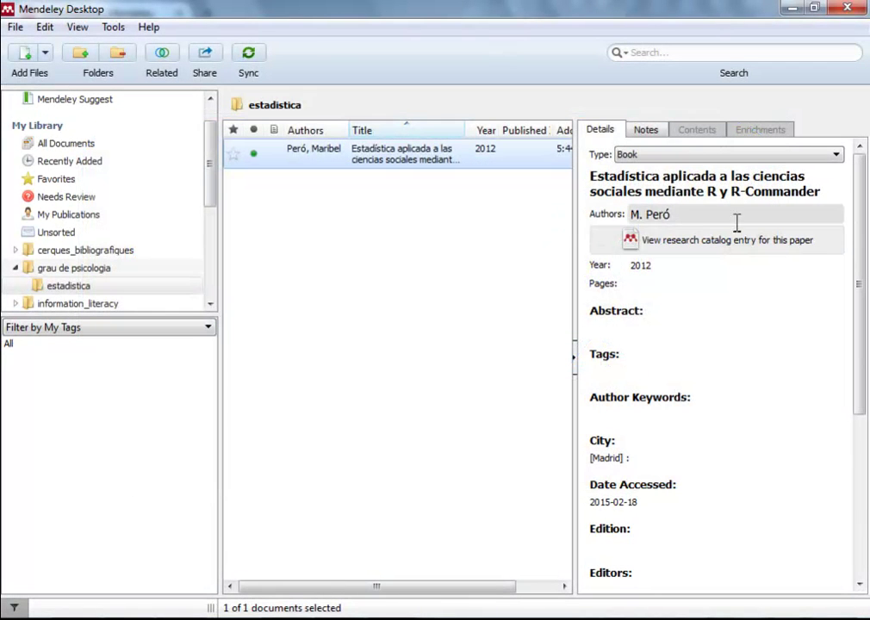
# Step: Add 'Leiva, David', 'Guàrdia, Joan' and 'Solanas, Antonio' to the book's authors
pyautogui.click(746, 214)
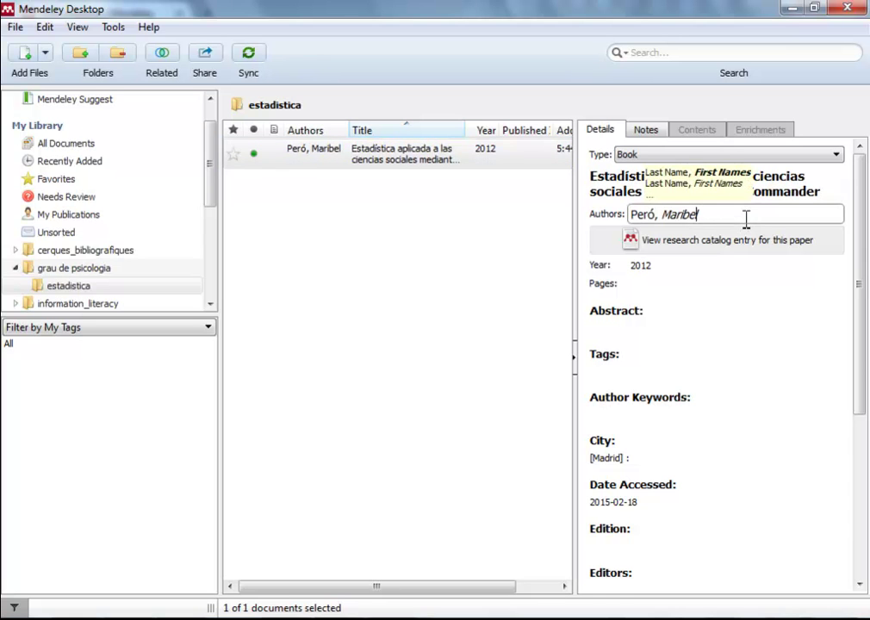
pyautogui.press('Return')
pyautogui.write('Leiva, David')
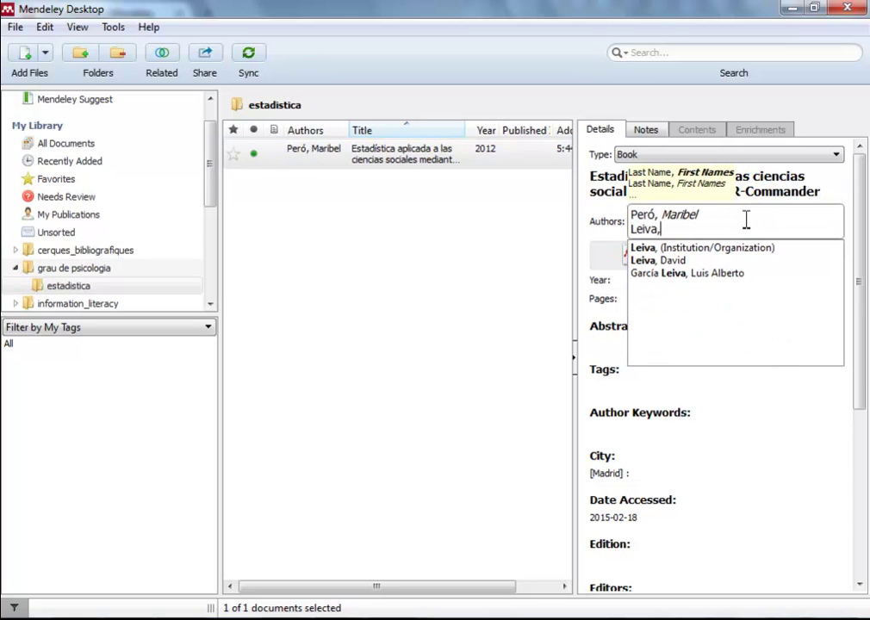
pyautogui.press('Return')
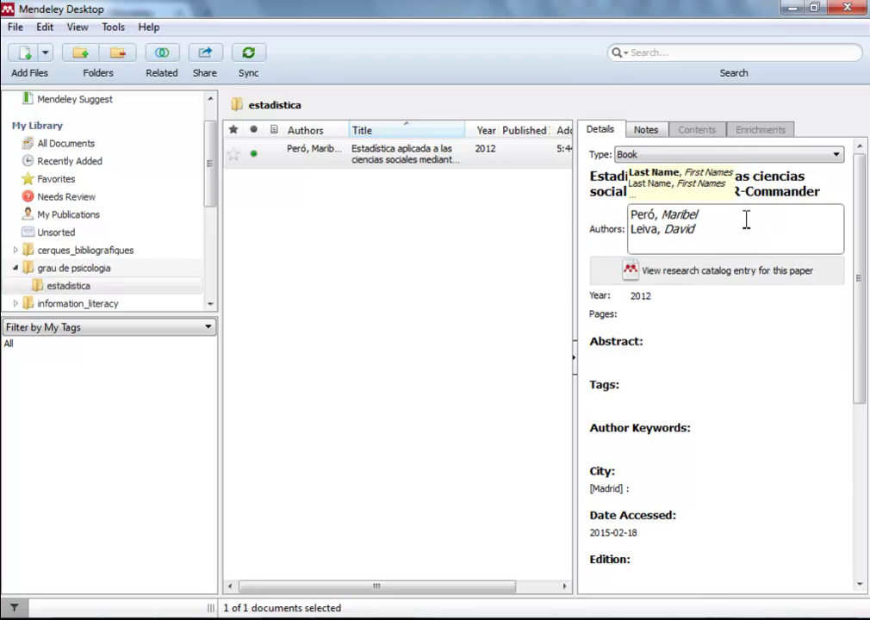
pyautogui.write('Guàrdia, ')
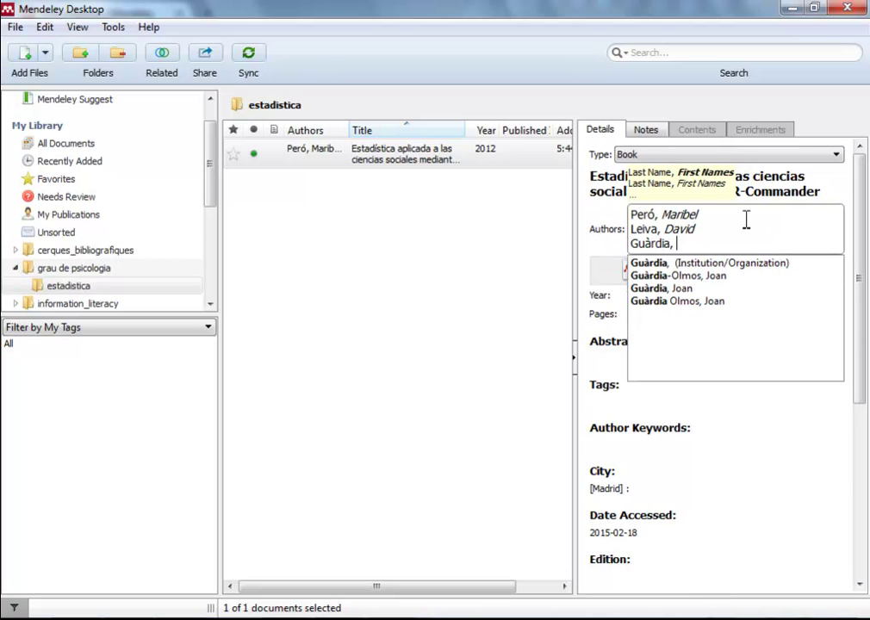
pyautogui.write('Joan')
pyautogui.press('Return')
pyautogui.write('Solanas, Anto')
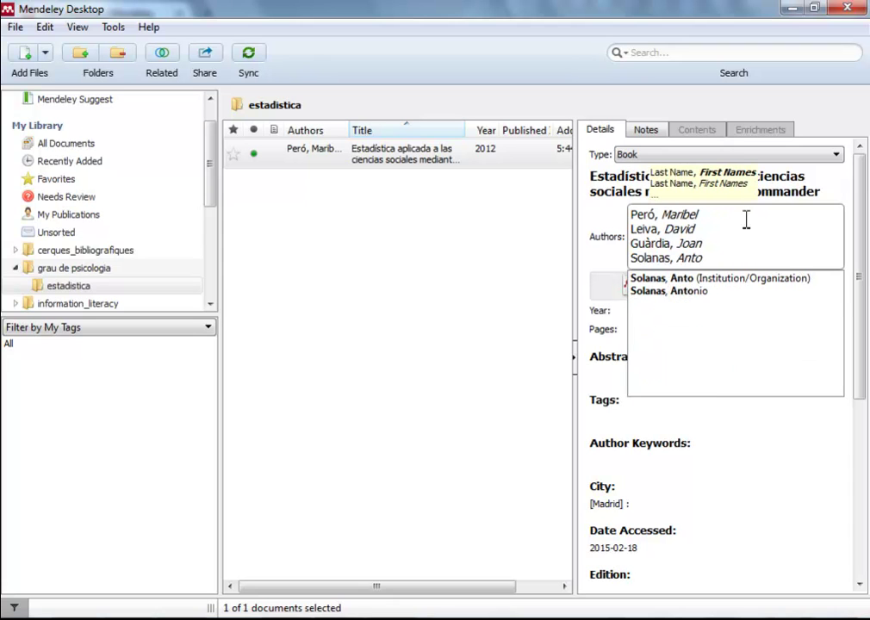
pyautogui.write('nio')
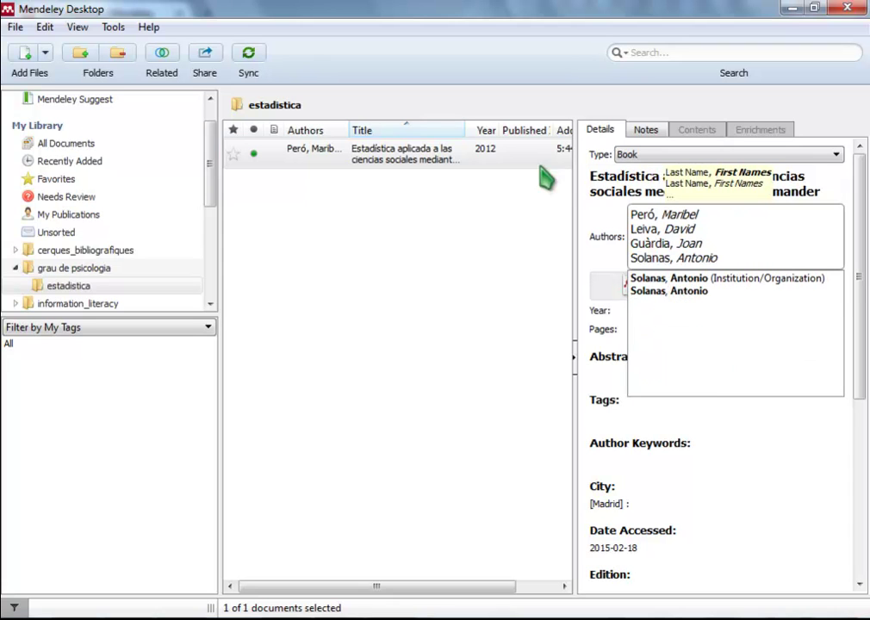
pyautogui.click(495, 159)
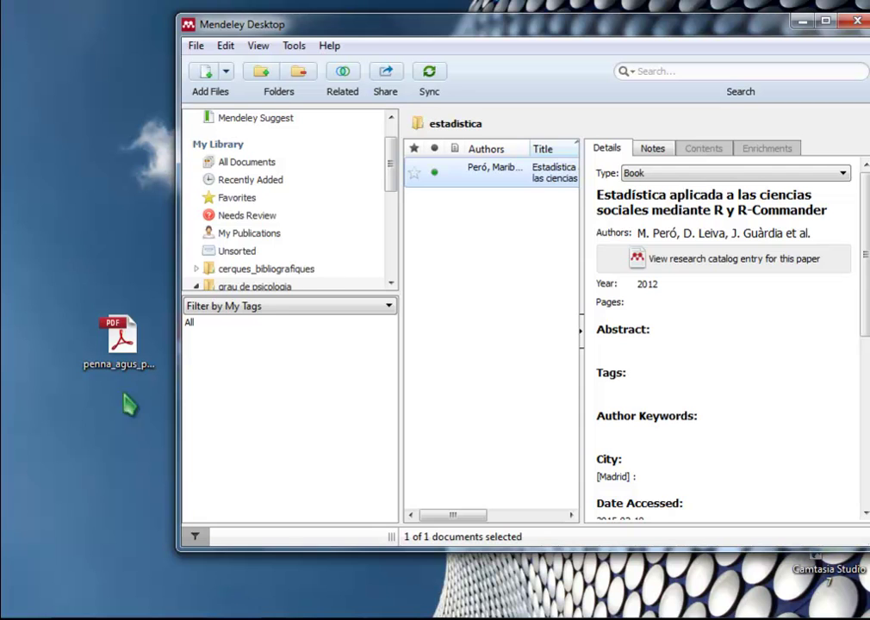
# Step: Bring the desktop imagery-article PDF into estadistica and sync with the online account
pyautogui.click(118, 340)
pyautogui.moveTo(120, 345); pyautogui.dragTo(435, 215)
pyautogui.moveTo(435, 215); pyautogui.dragTo(435, 213)
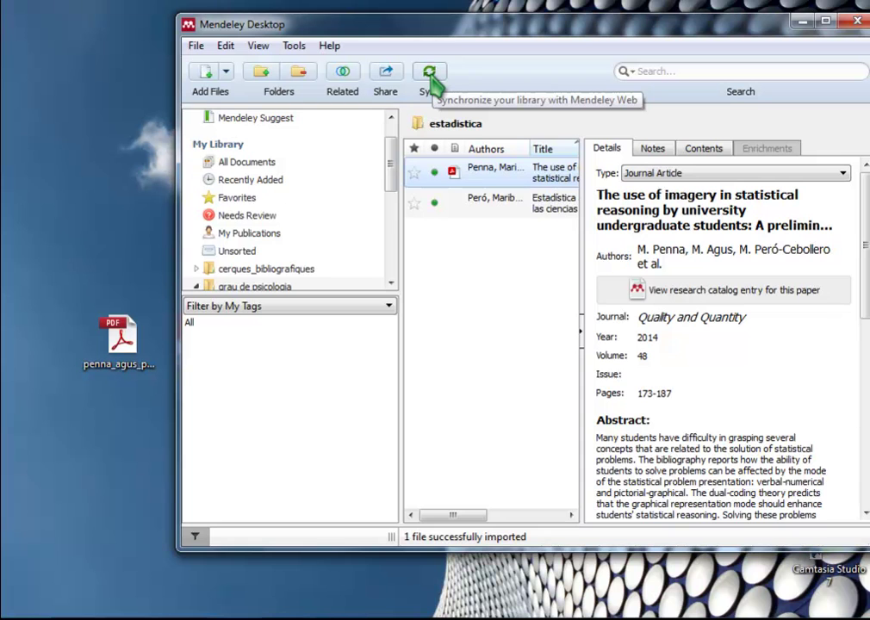
pyautogui.click(429, 77)
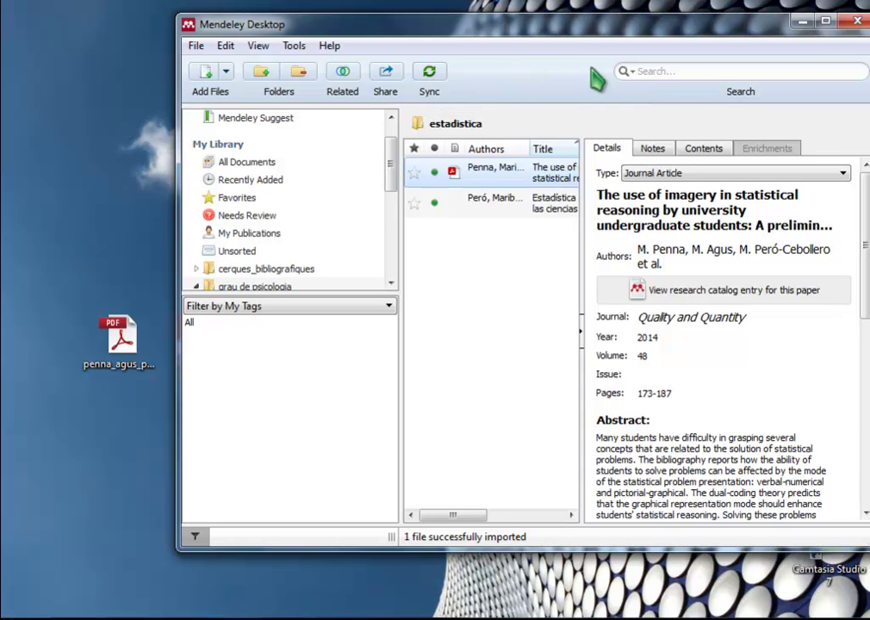
# Step: Maximize Mendeley and choose American Psychological Association 6th edition under View > Citation Style
pyautogui.click(824, 20)
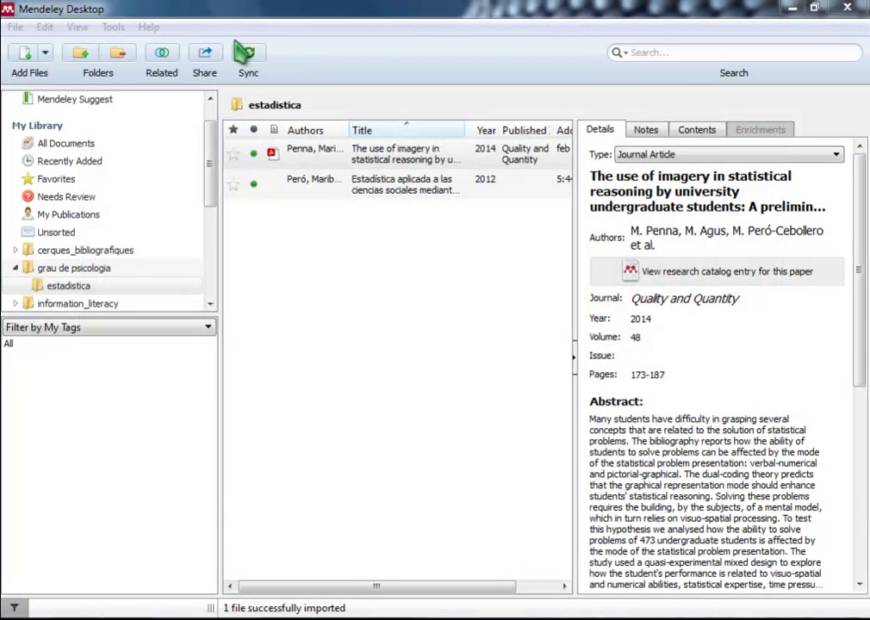
pyautogui.click(78, 27)
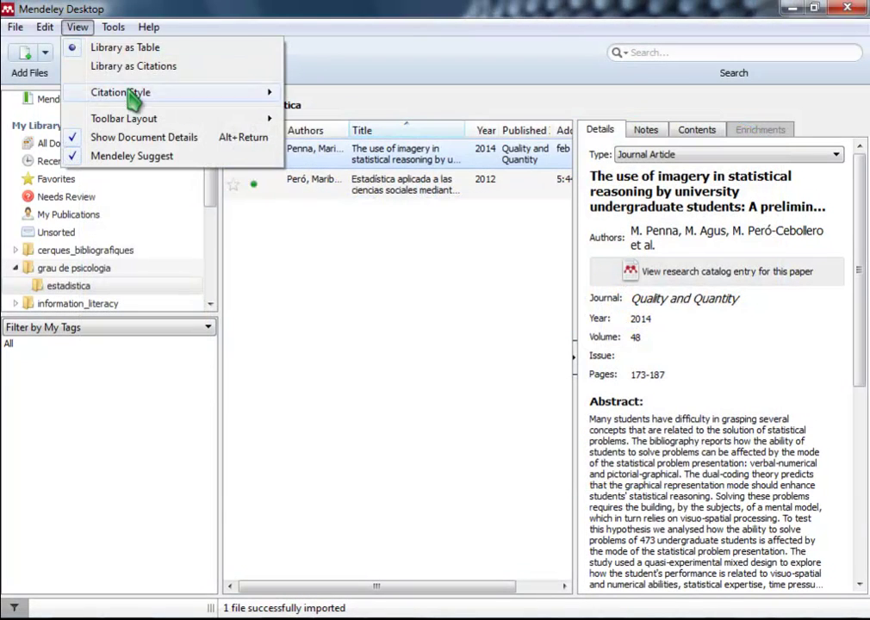
pyautogui.moveTo(120, 91)
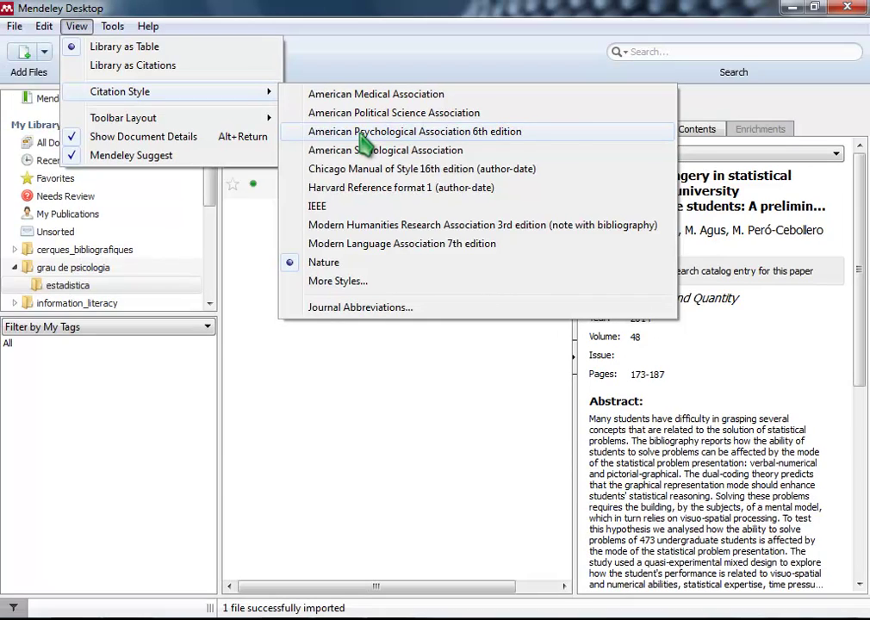
pyautogui.click(362, 134)
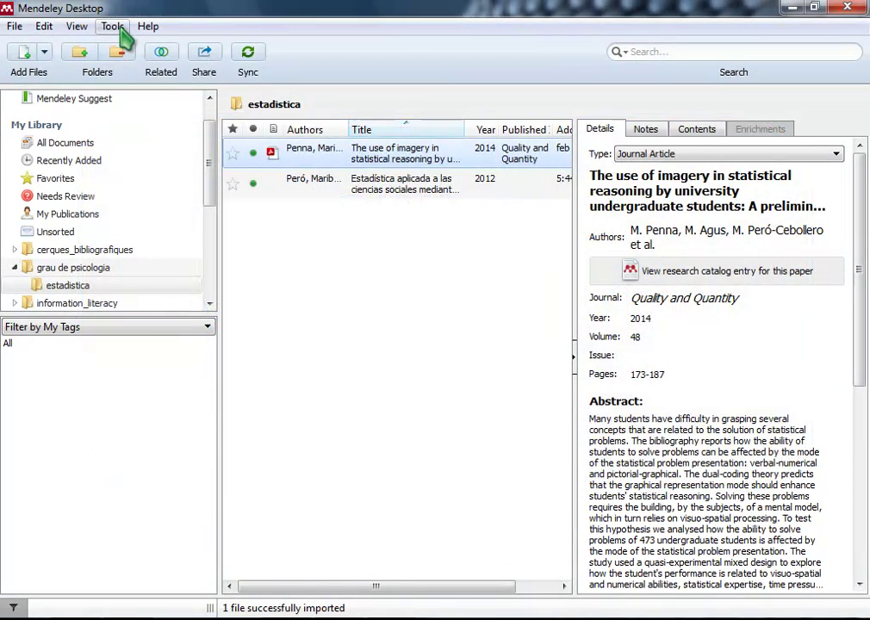
# Step: Install the MS Word Plugin from Tools and acknowledge the Plugin Installed message
pyautogui.click(113, 25)
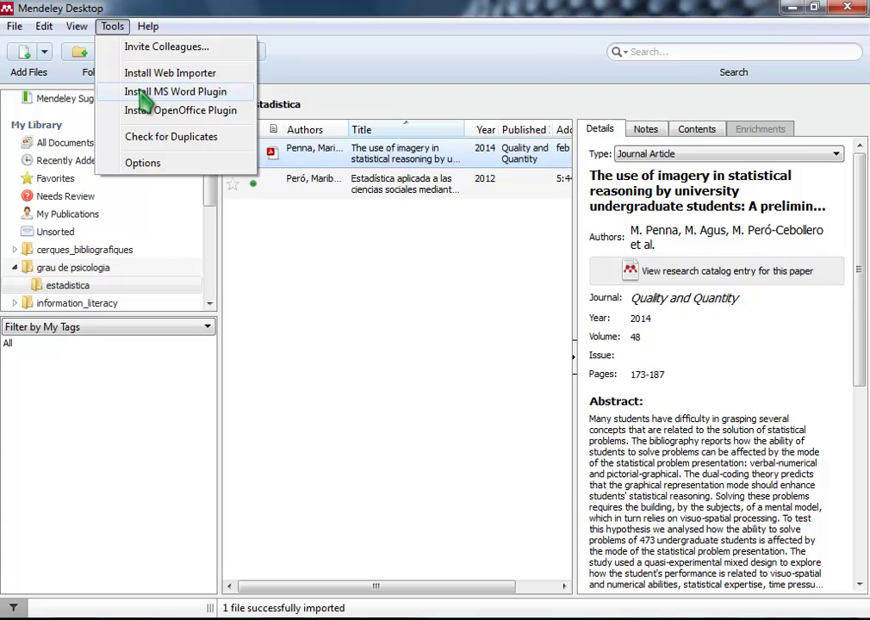
pyautogui.click(175, 92)
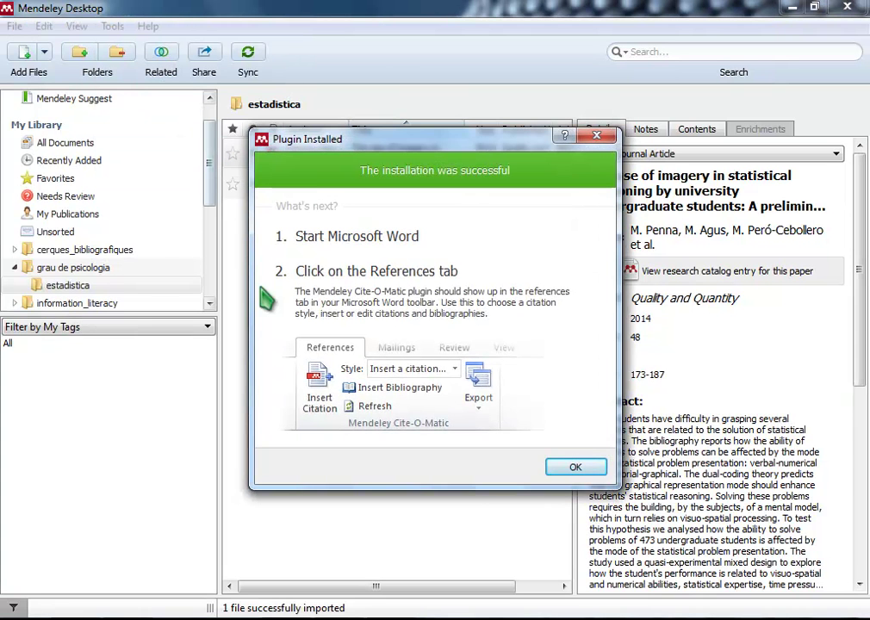
pyautogui.click(575, 466)
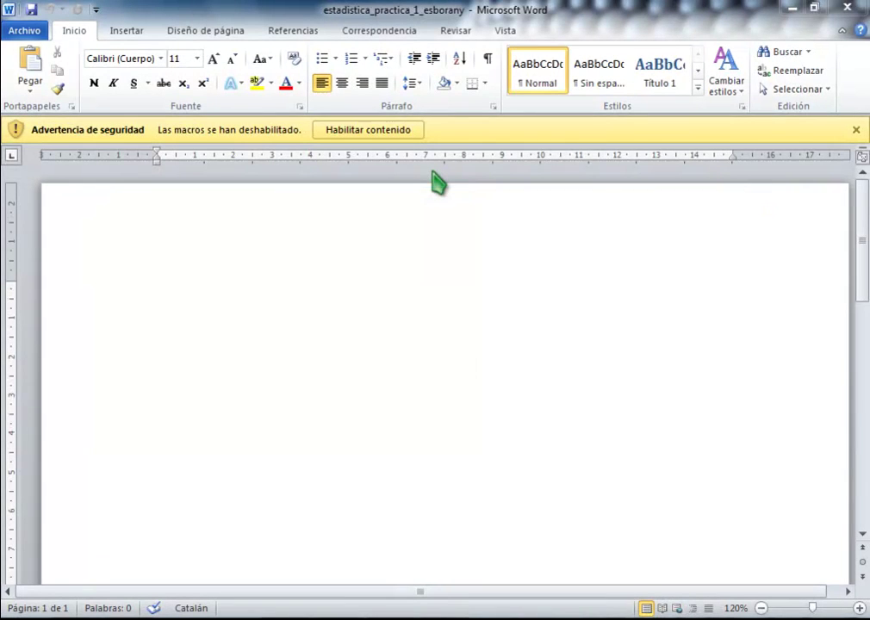
# Step: Enable the document's content and cite the Penna 2014 article from Mendeley
pyautogui.click(368, 129)
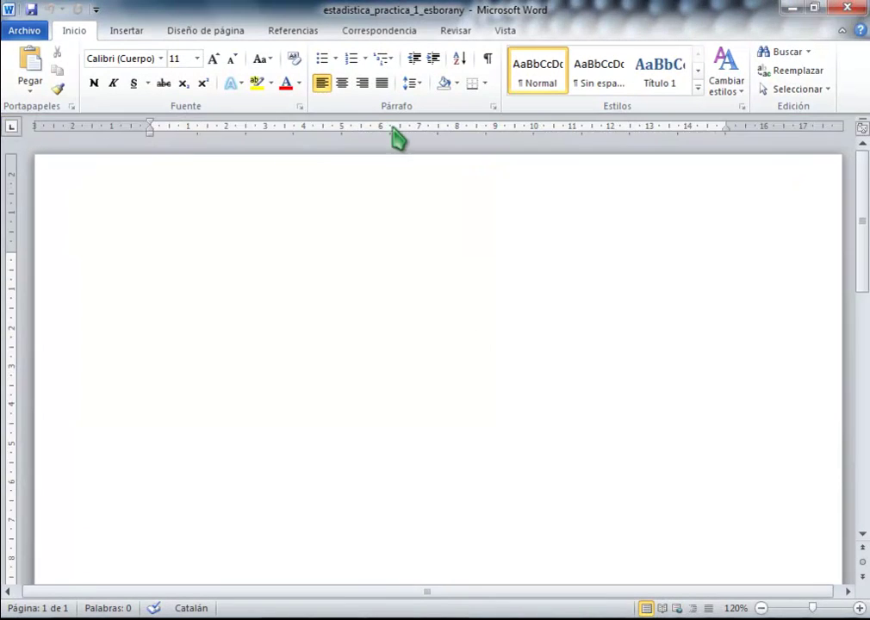
pyautogui.click(293, 30)
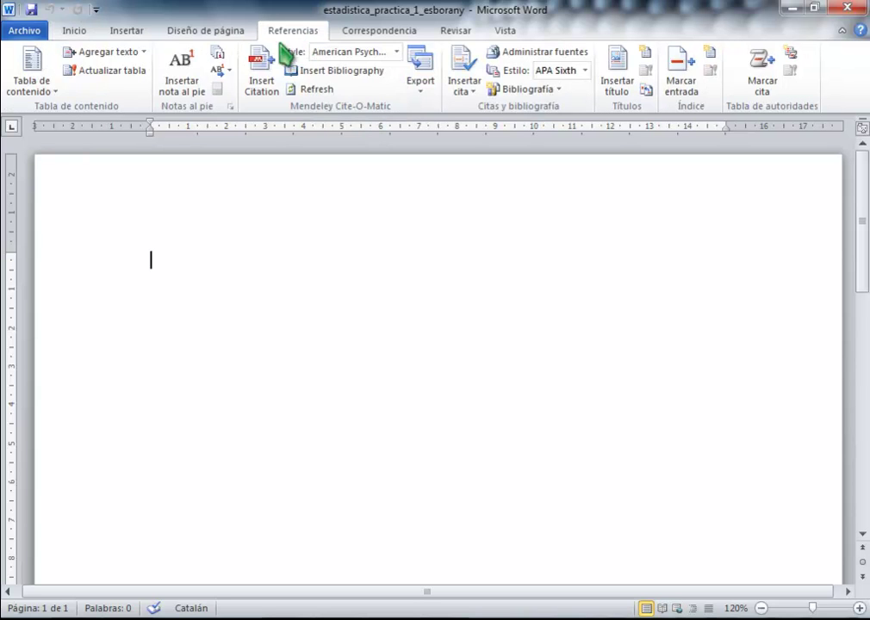
pyautogui.click(264, 77)
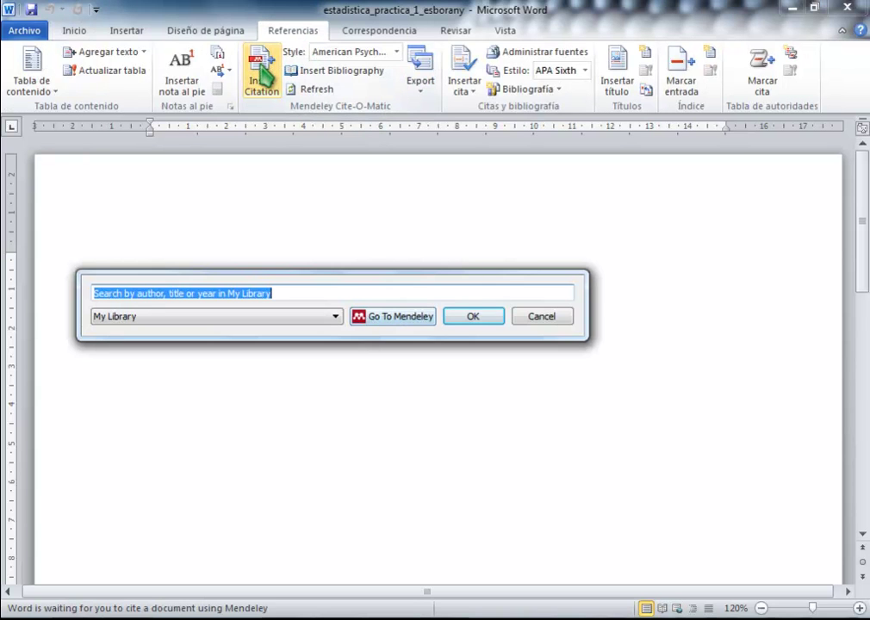
pyautogui.click(385, 317)
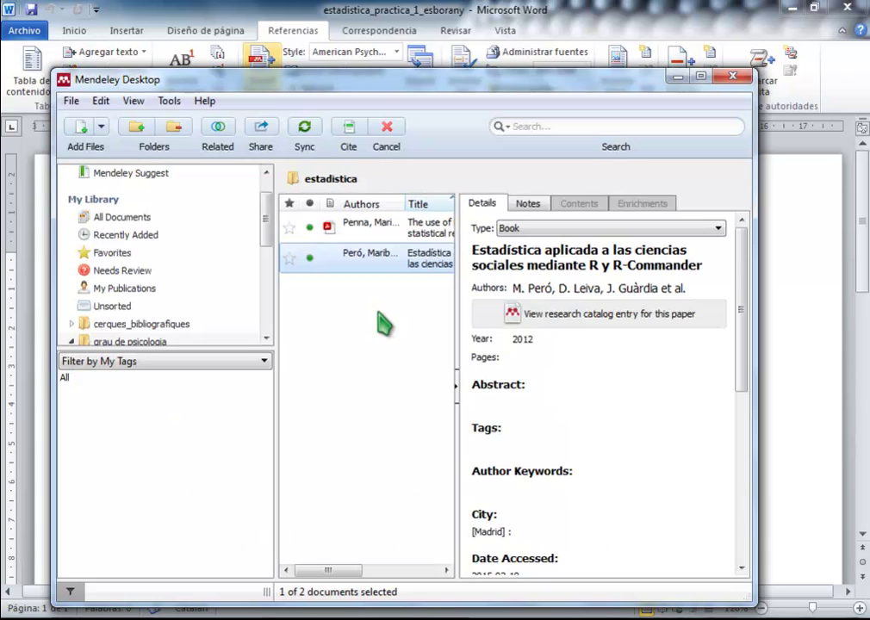
pyautogui.click(356, 226)
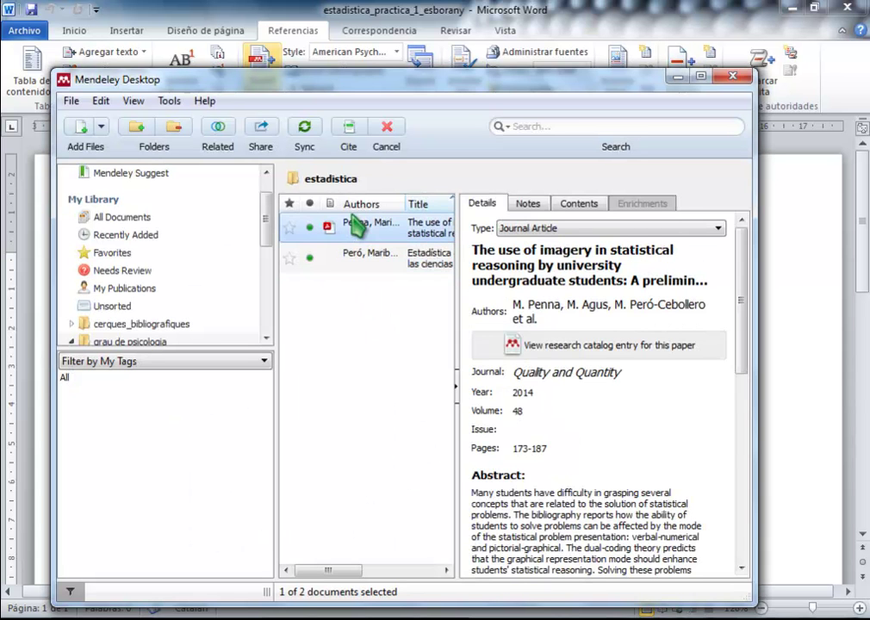
pyautogui.click(348, 130)
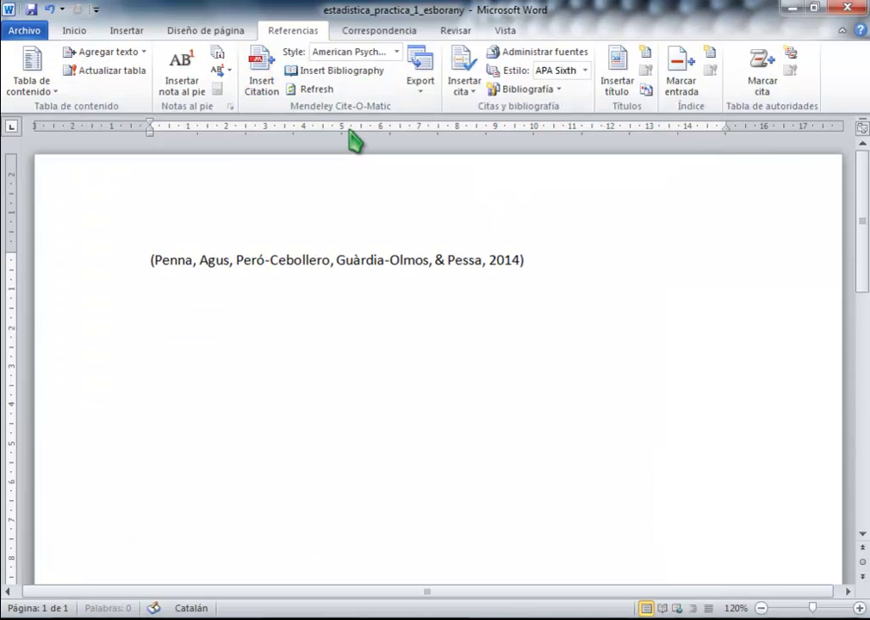
# Step: On a new line, cite the Peró 2012 book from the Mendeley library
pyautogui.press('Return')
pyautogui.click(261, 82)
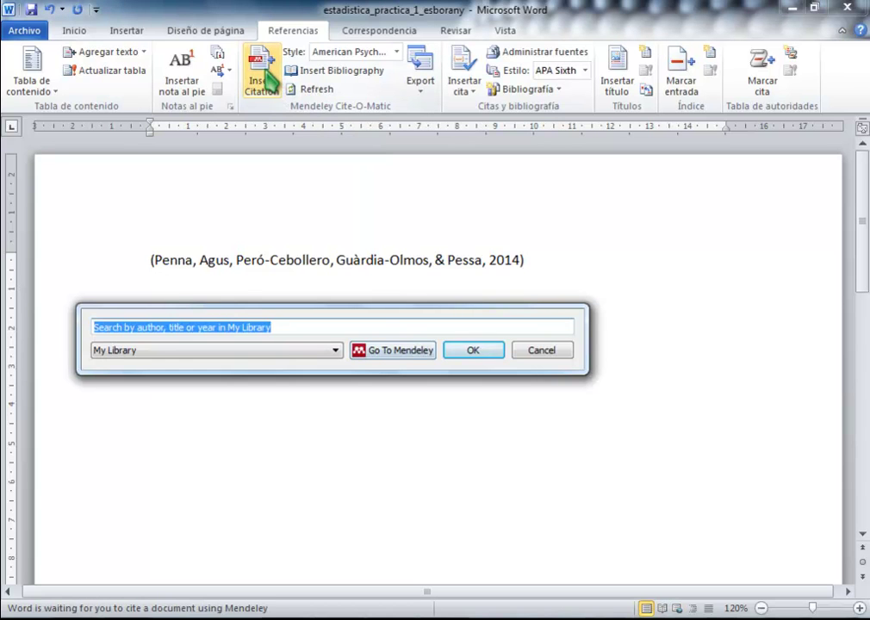
pyautogui.click(392, 349)
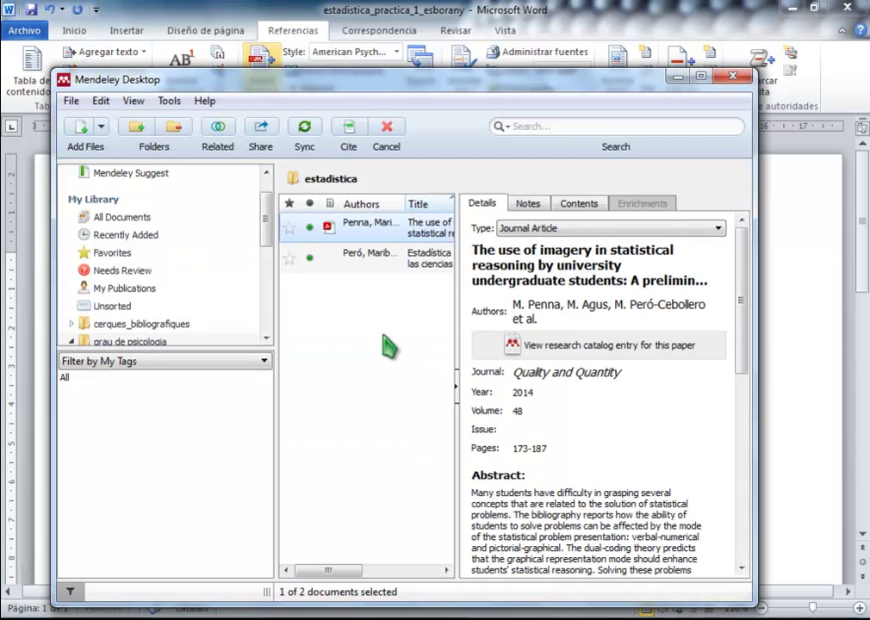
pyautogui.click(366, 257)
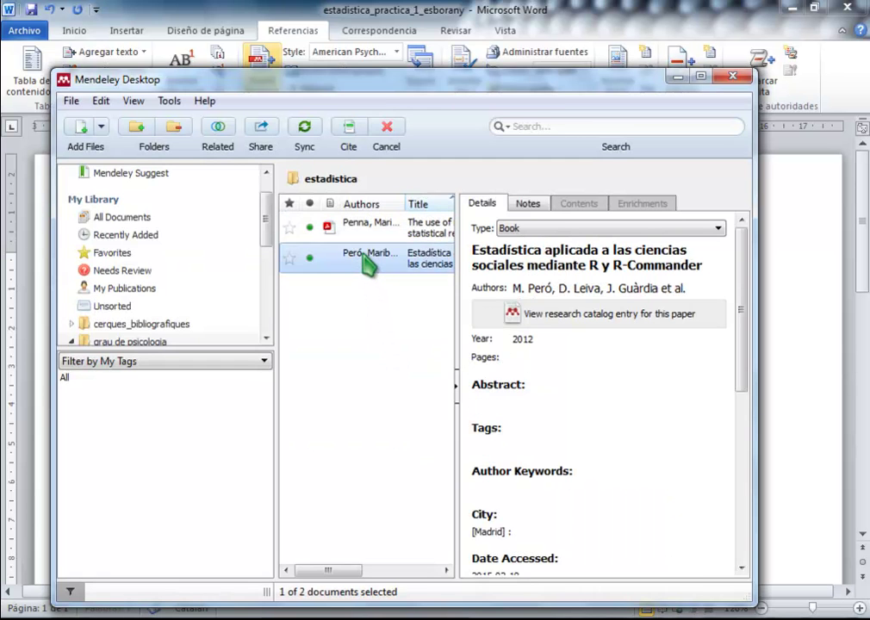
pyautogui.click(347, 131)
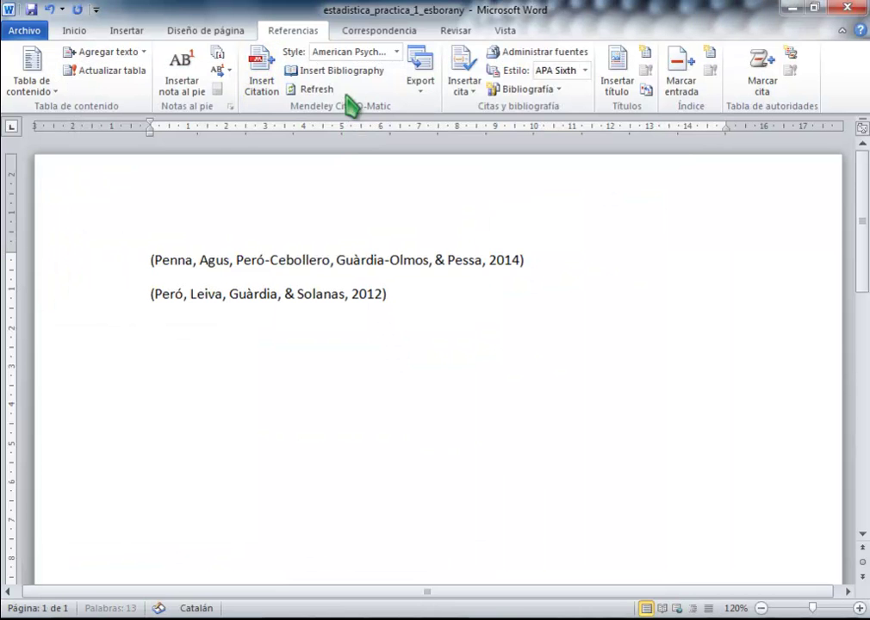
# Step: Insert the APA reference list for Penna et al. 2014 and Peró et al. 2012, then save
pyautogui.click(342, 70)
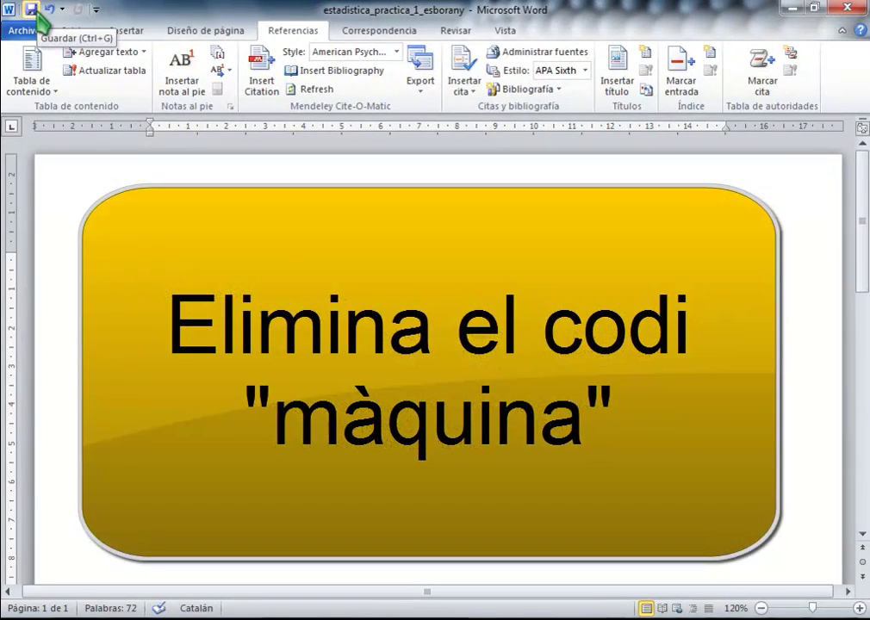
pyautogui.click(31, 10)
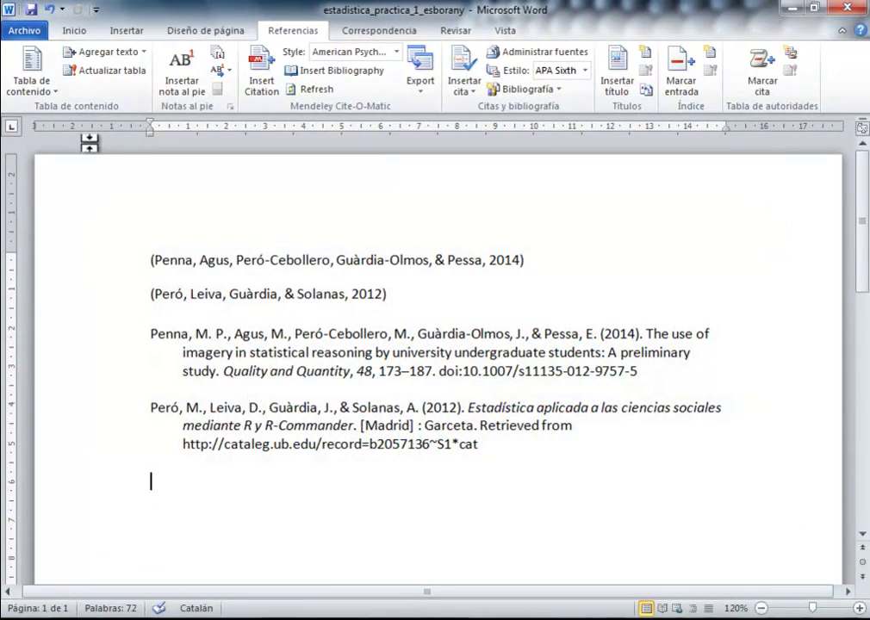
pyautogui.click(152, 259)
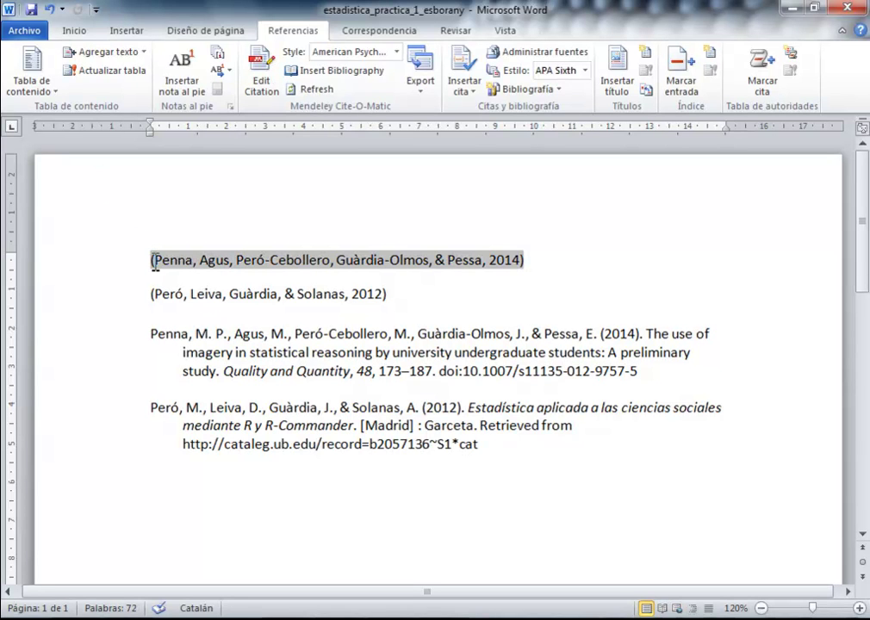
# Step: Export a copy without Mendeley fields, saved as estadistica_practica_1_final via Guardar
pyautogui.click(420, 82)
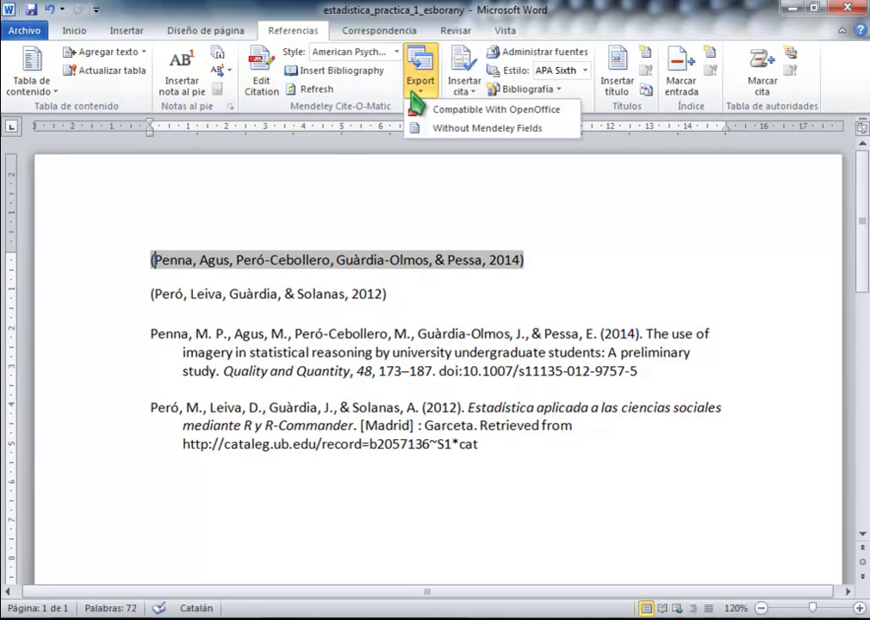
pyautogui.click(487, 128)
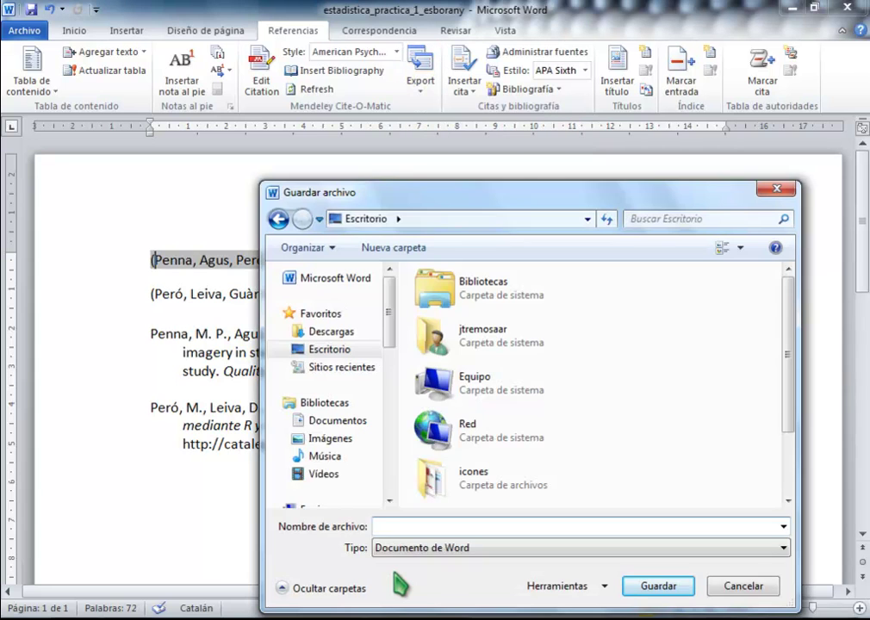
pyautogui.write('estadistica_practica_1_')
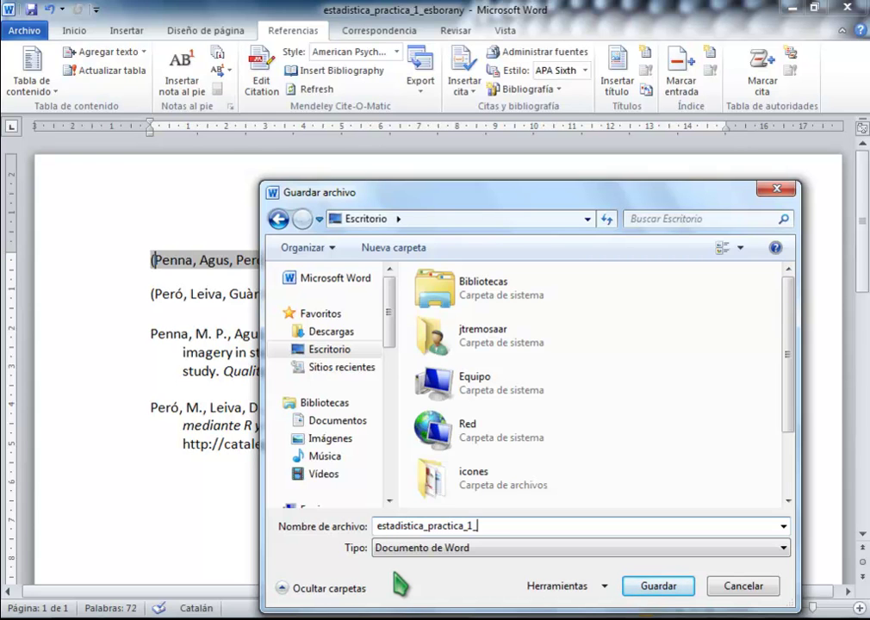
pyautogui.write('nal')
pyautogui.click(657, 585)
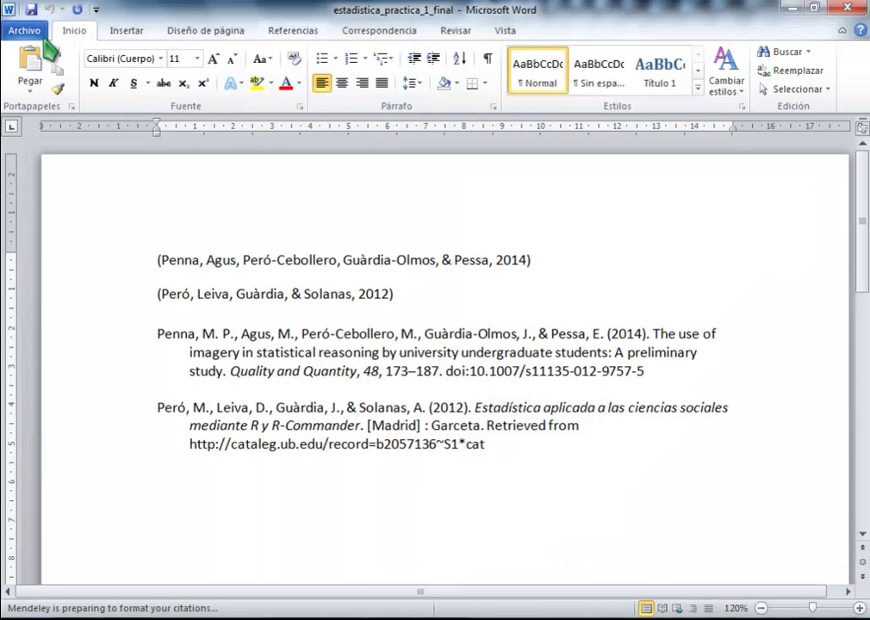